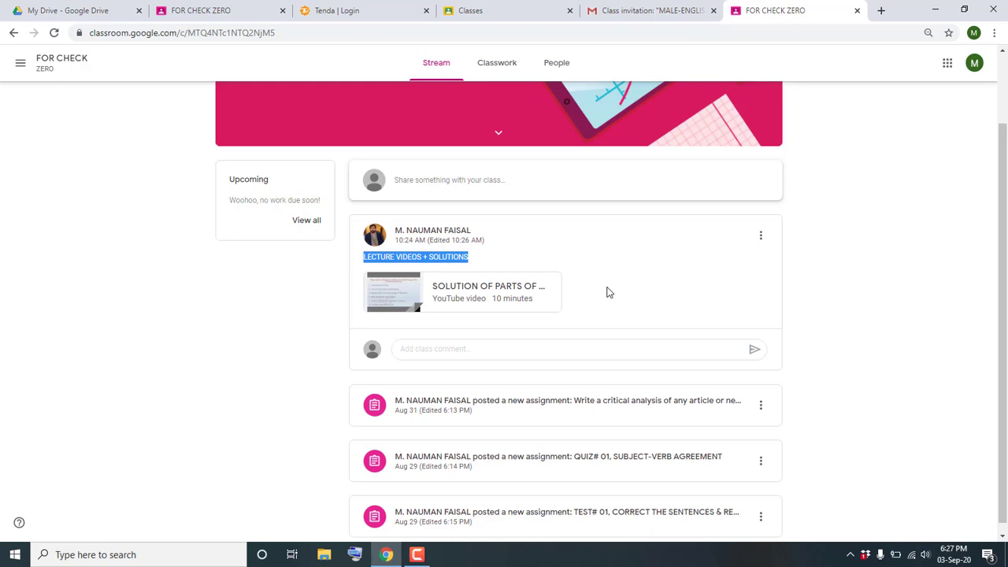
- Open the SOLUTION OF PARTS OF SPEECH EXERCISE video from the stream post in a new YouTube tab
left_click(603, 291)
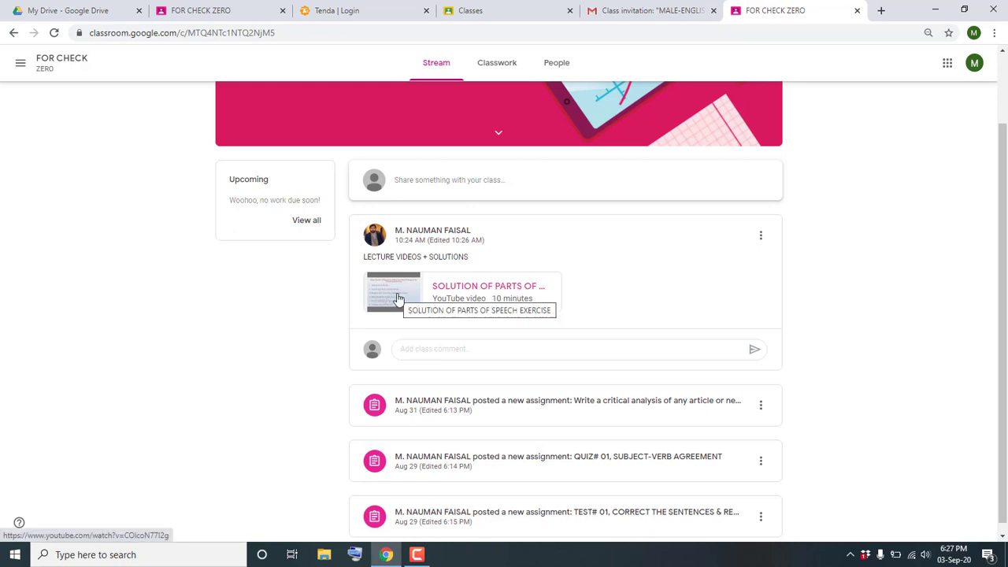
left_click(398, 297)
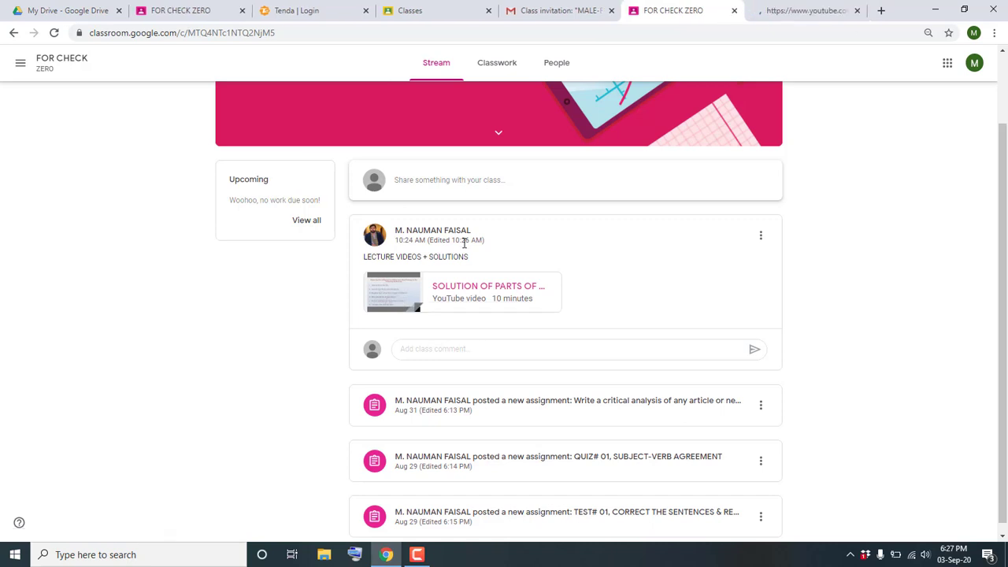
left_click(797, 8)
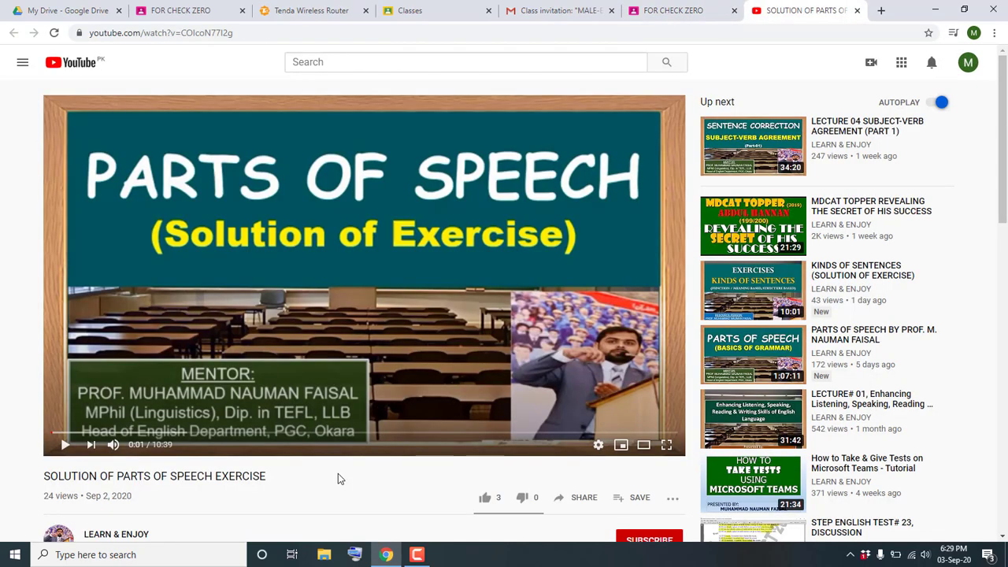
- Play the 10:39 solution video, then return to the FOR CHECK ZERO class stream
left_click(66, 446)
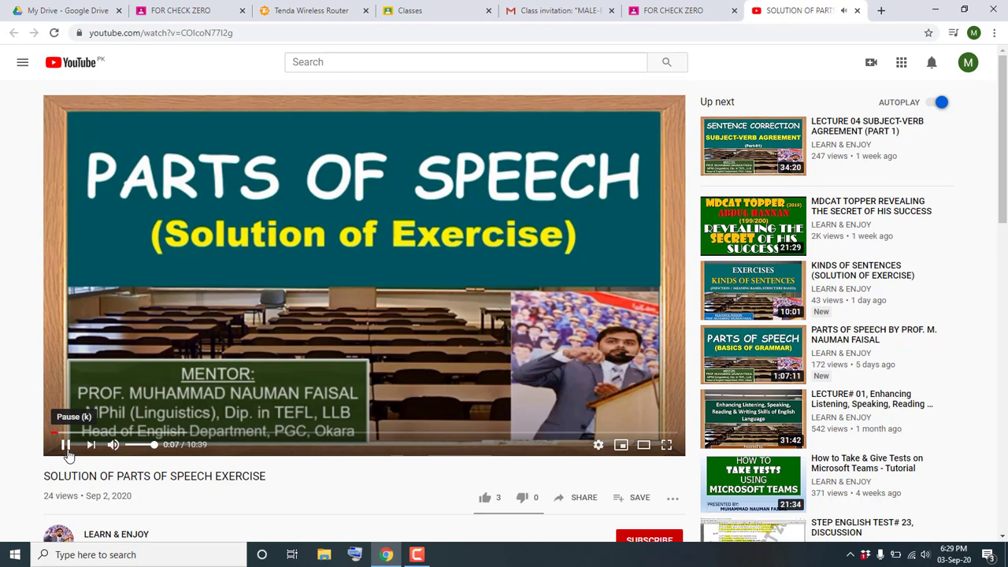
left_click(664, 8)
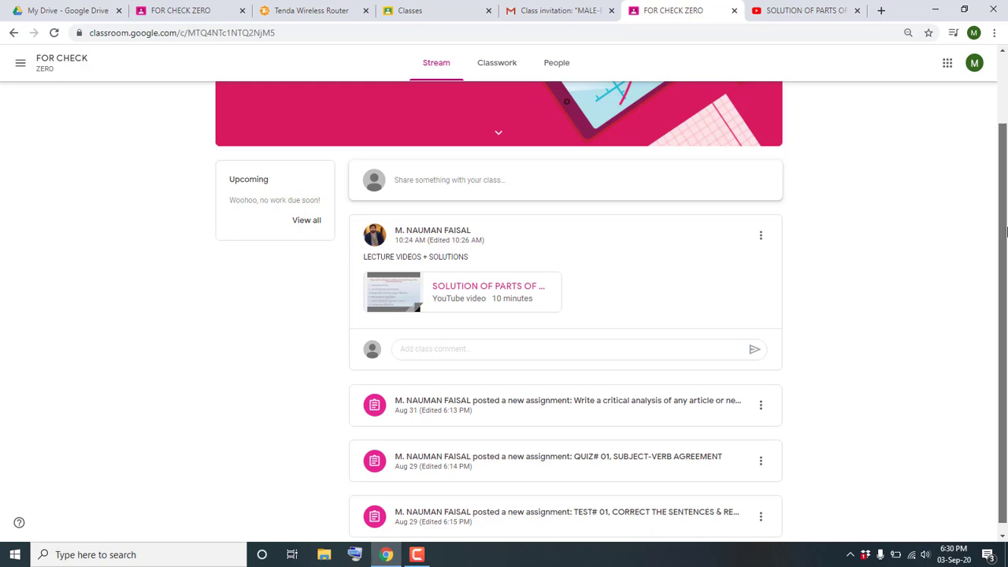
left_click_drag(1005, 229, 1006, 319)
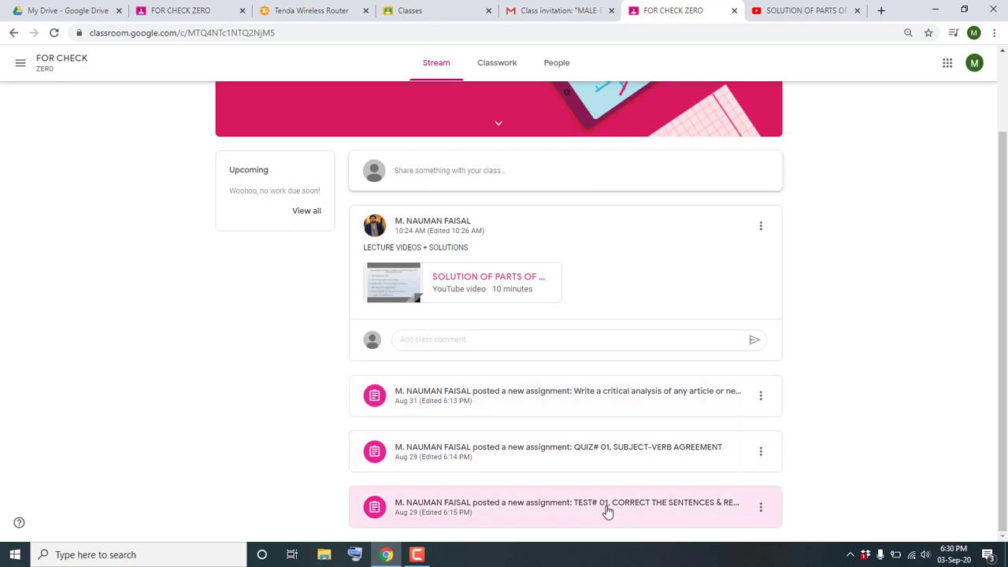
- Go to Classwork, dismiss the progress tip, and open the QUIZ# 01, SUBJECT-VERB AGREEMENT assignment page
left_click(504, 74)
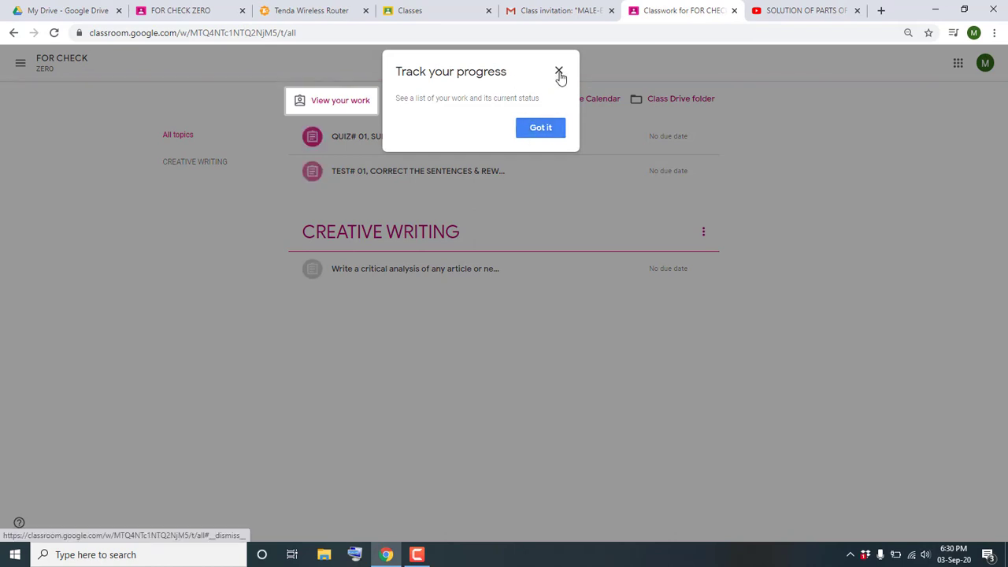
left_click(559, 72)
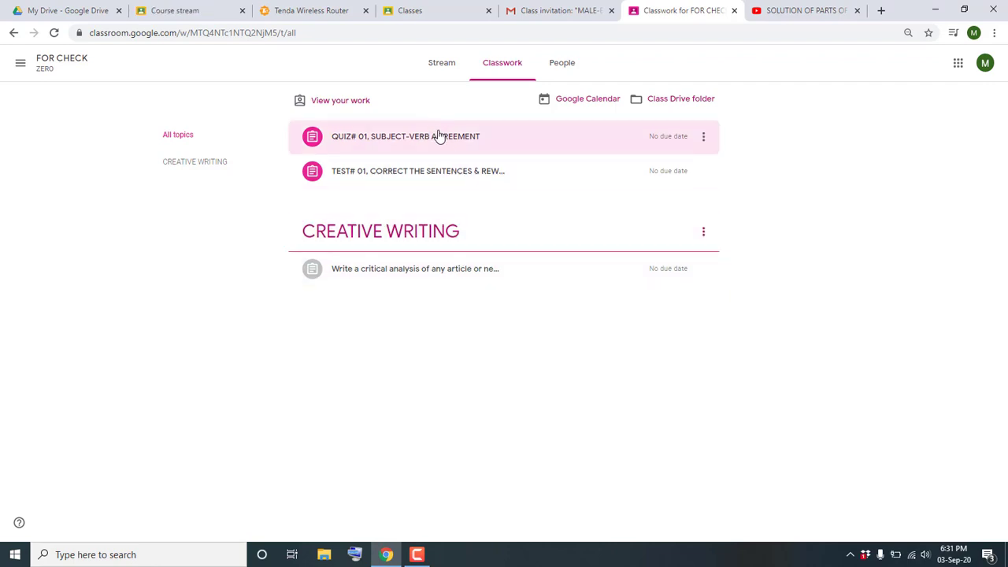
left_click(439, 136)
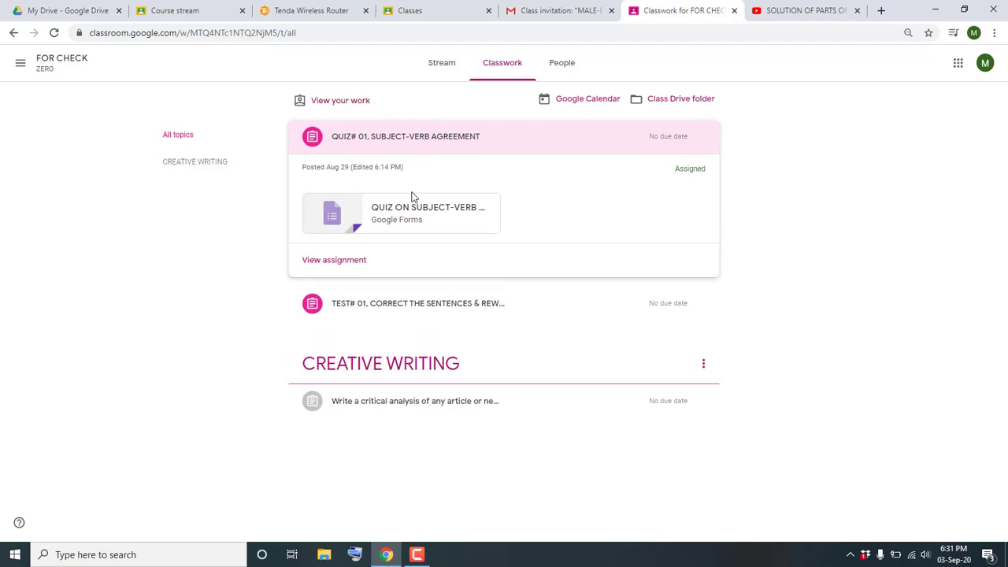
left_click(332, 260)
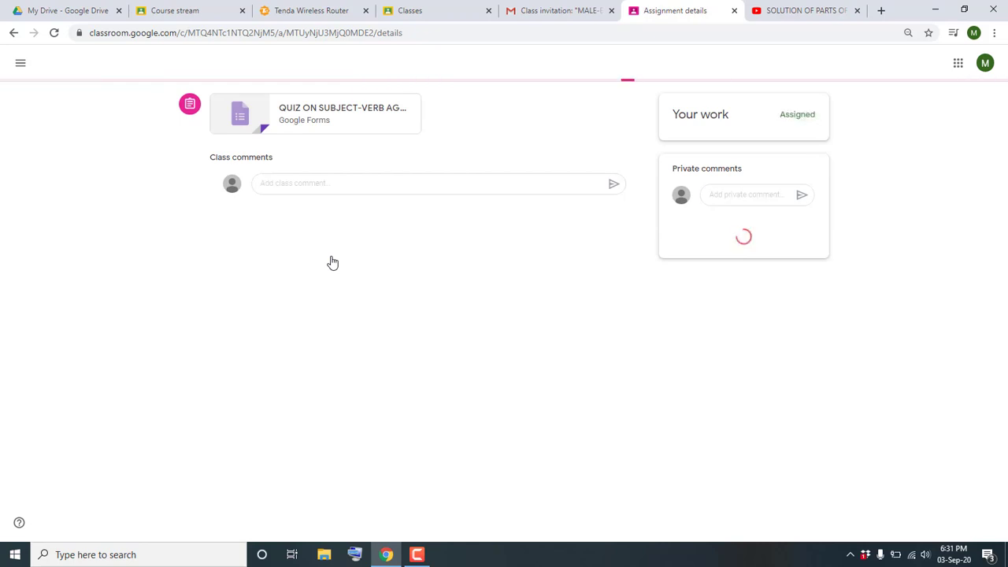
- Open the QUIZ ON SUBJECT-VERB AGREEMENT form, enter the email address, and answer questions 1–10
left_click(328, 187)
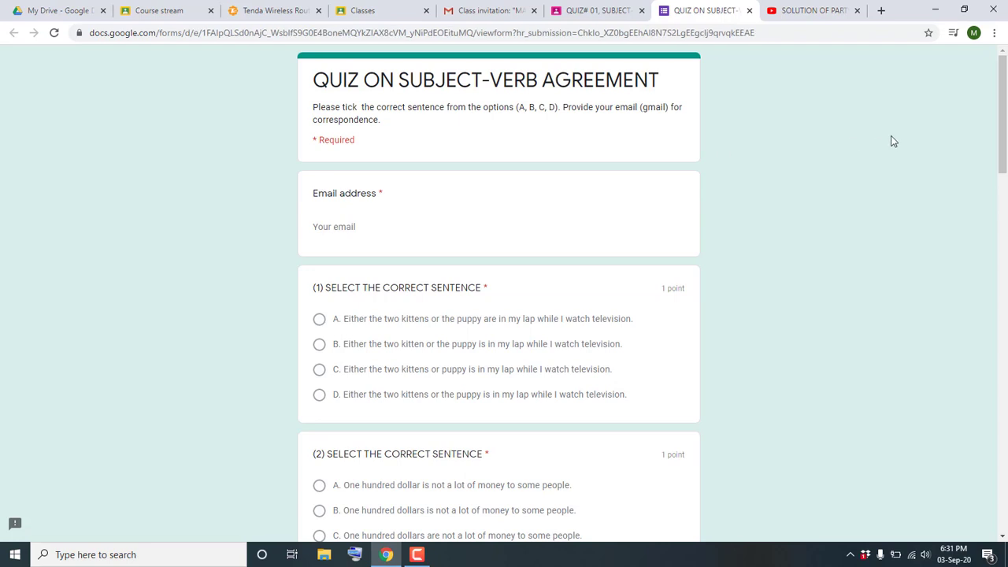
scroll(891, 139, "down", 1)
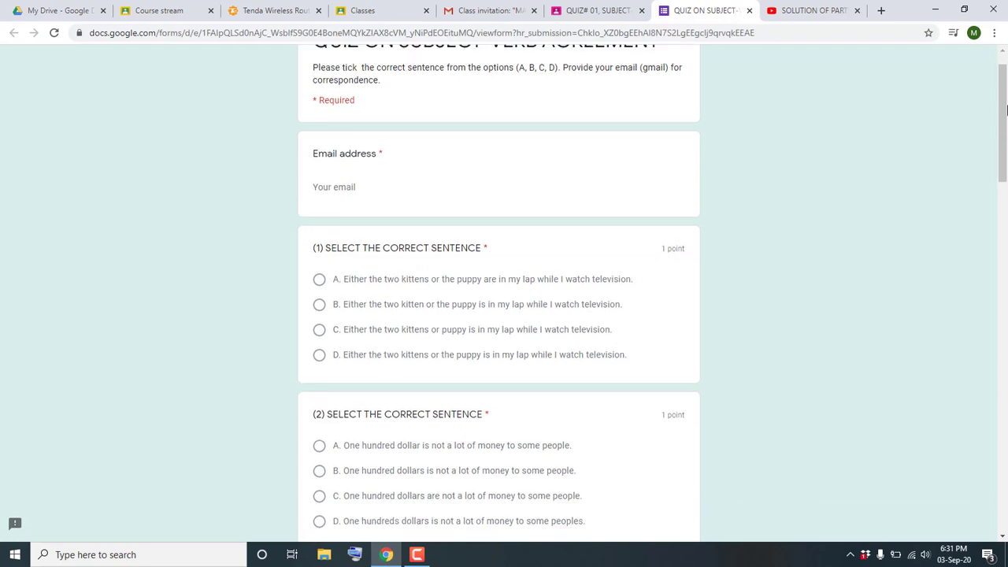
left_click(417, 189)
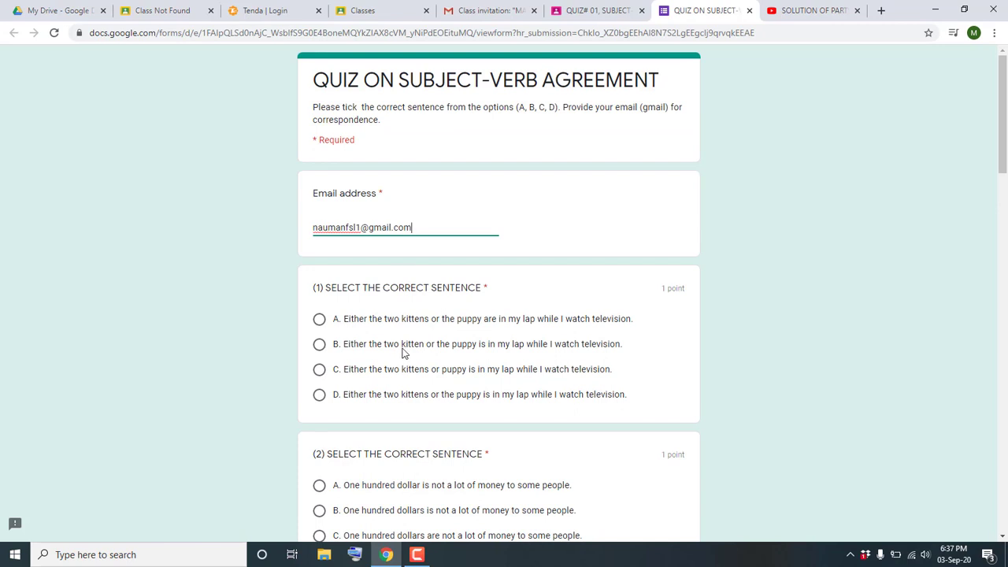
scroll(1005, 129, "down", 1)
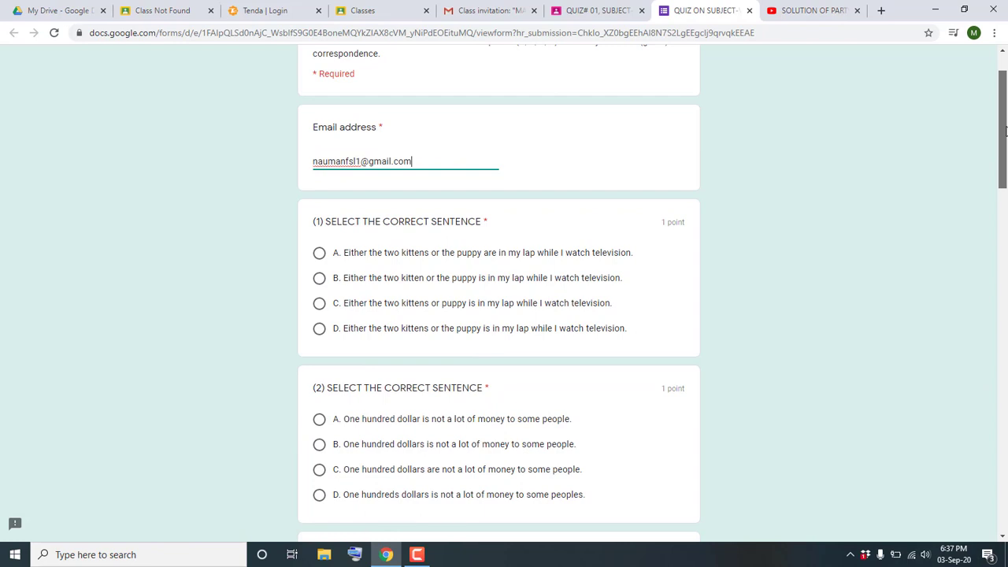
left_click_drag(1005, 129, 1005, 145)
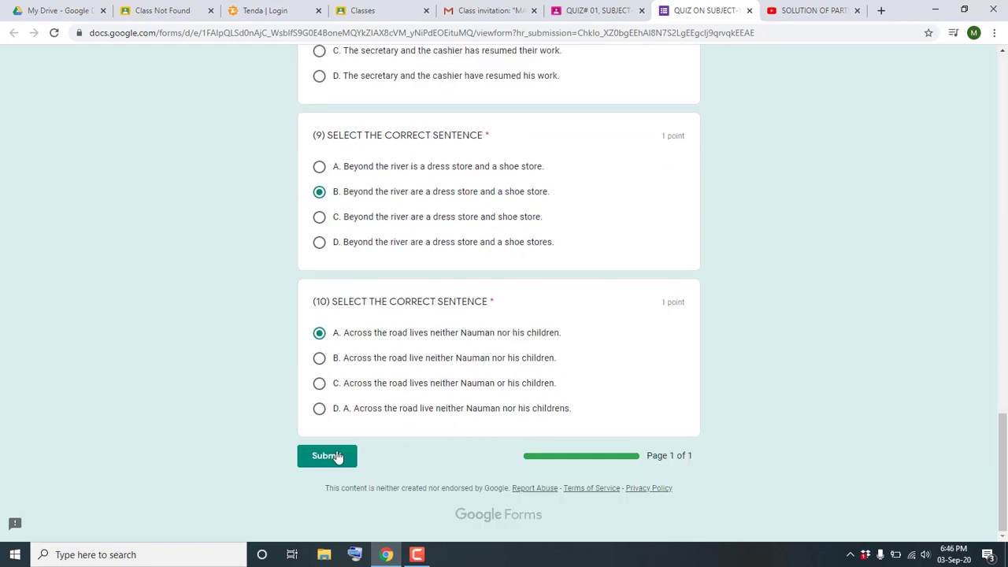
- Submit the quiz and review the 10/10 score with every answer marked correct
left_click(325, 456)
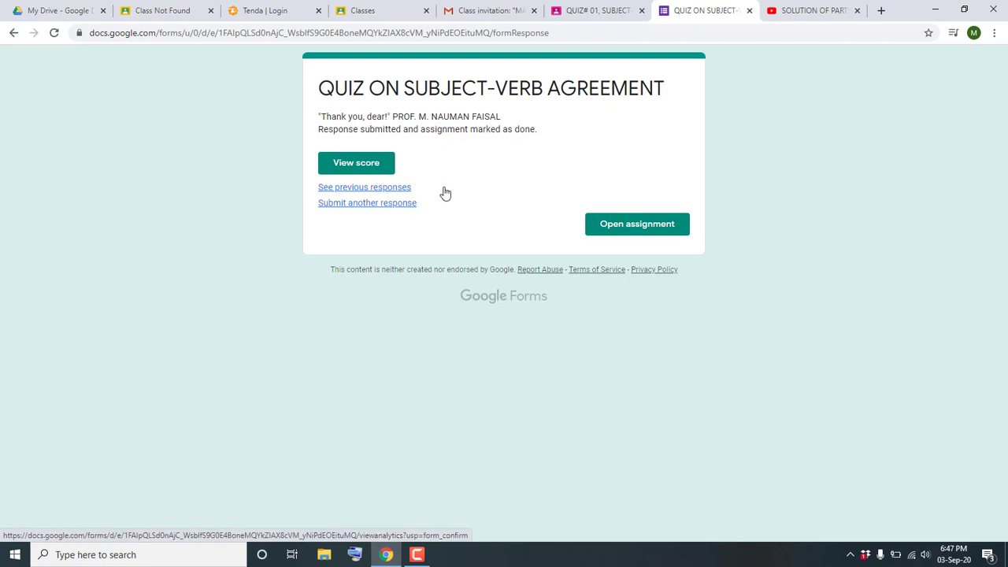
left_click(365, 170)
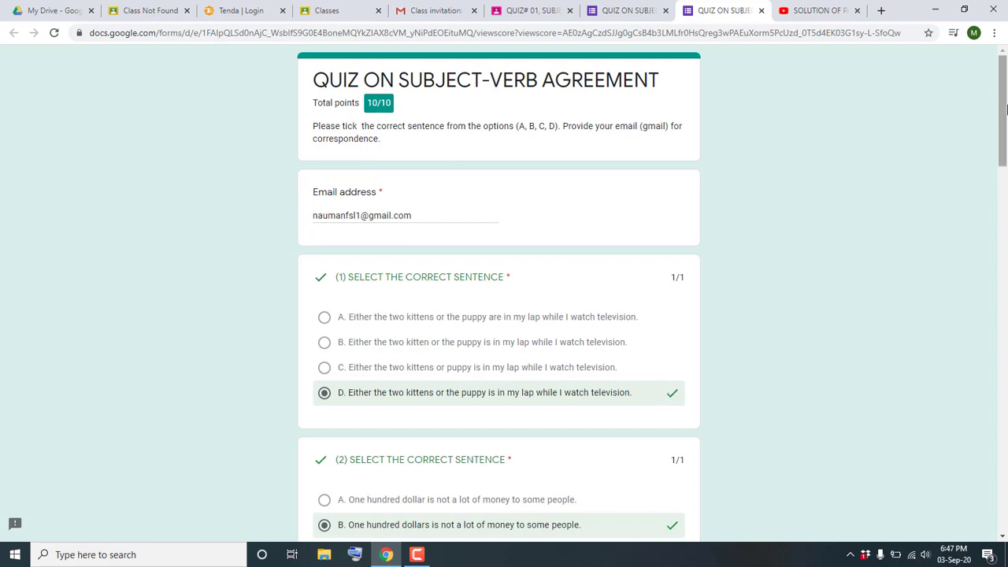
left_click_drag(1003, 114, 1005, 47)
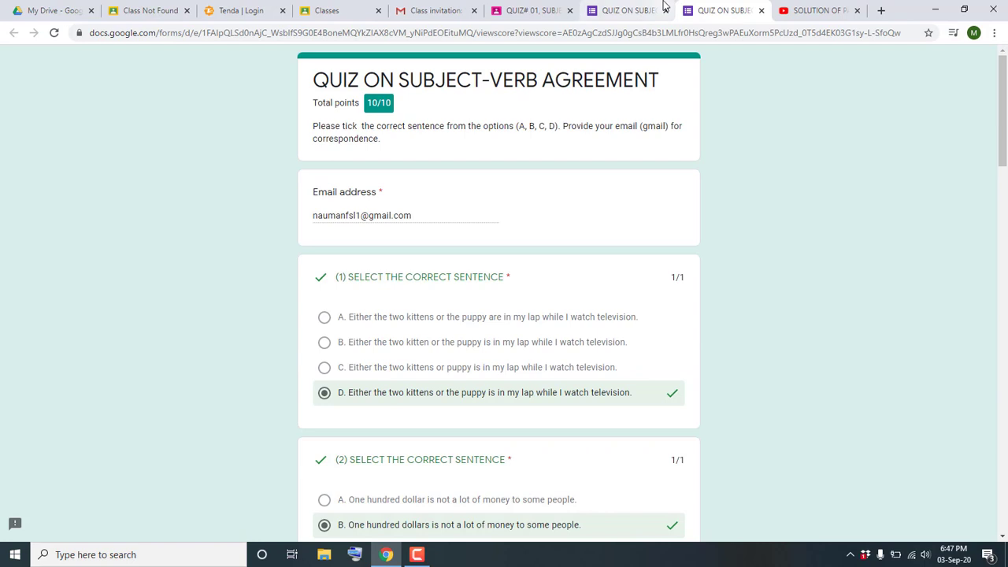
- Return to Classwork and open TEST# 01's QUESTIONS ON SUBJECT-VERB AGREEMENT form
left_click(760, 10)
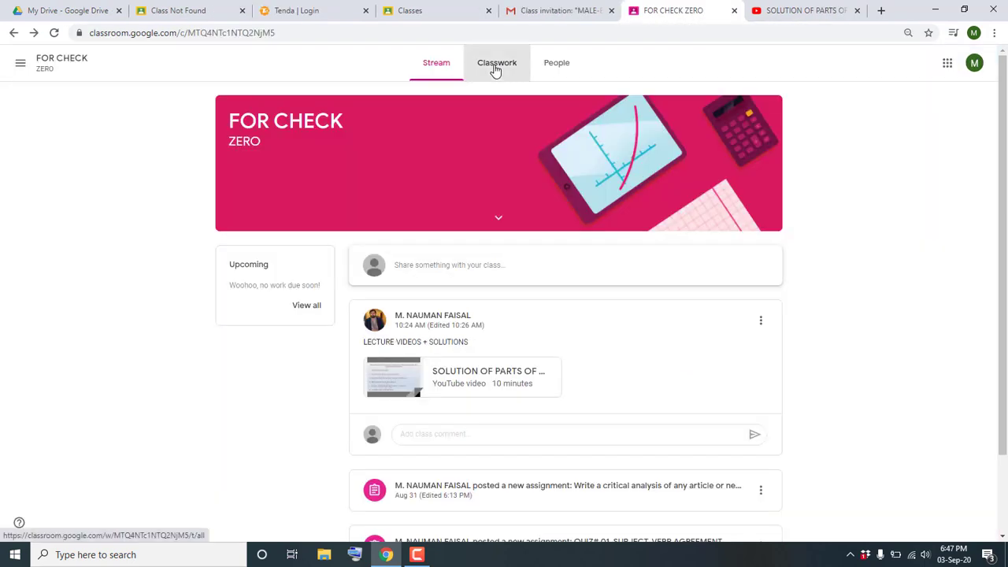
left_click(496, 70)
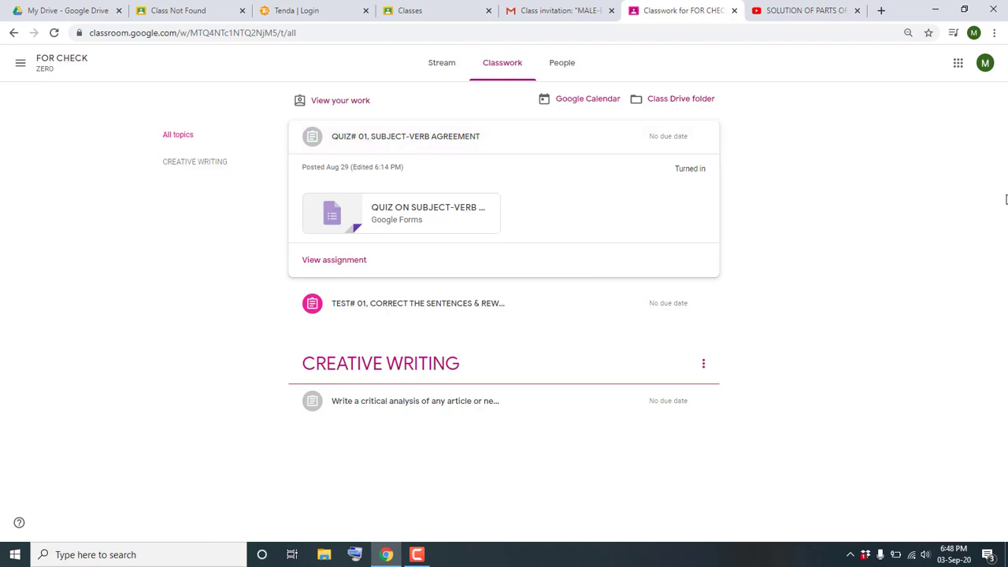
left_click(431, 306)
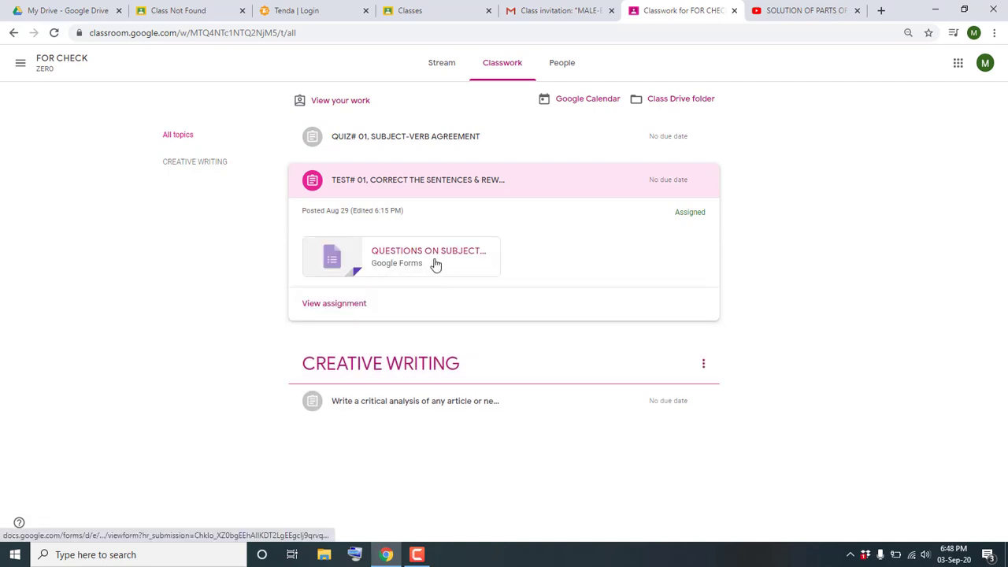
left_click(436, 264)
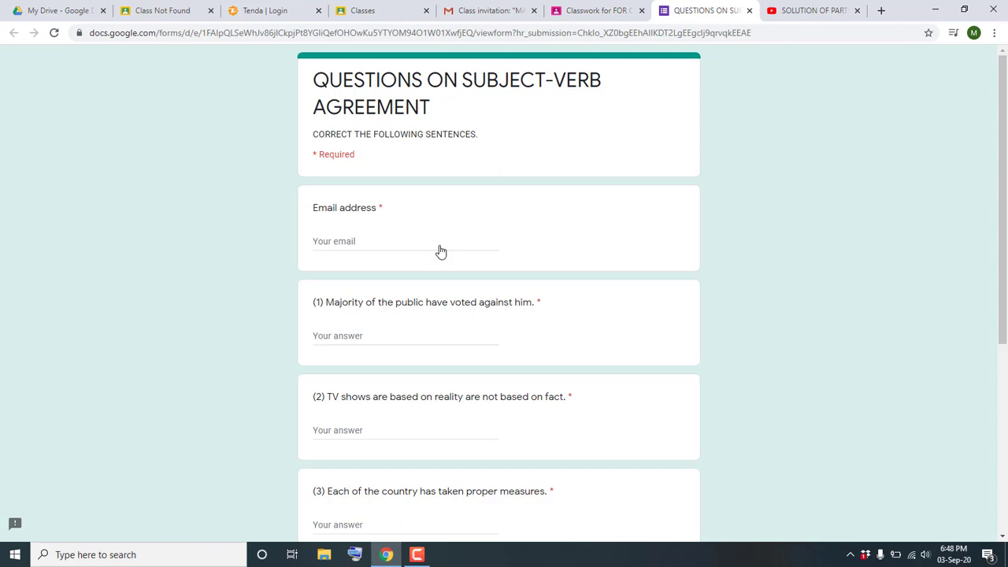
- Enter the student's e-mail address in the test's required Email address field
left_click(440, 245)
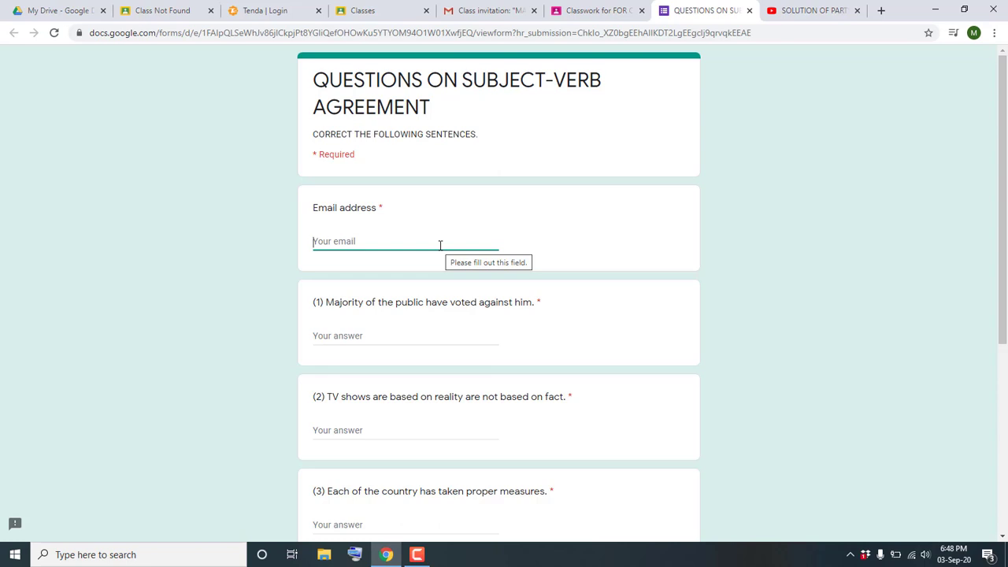
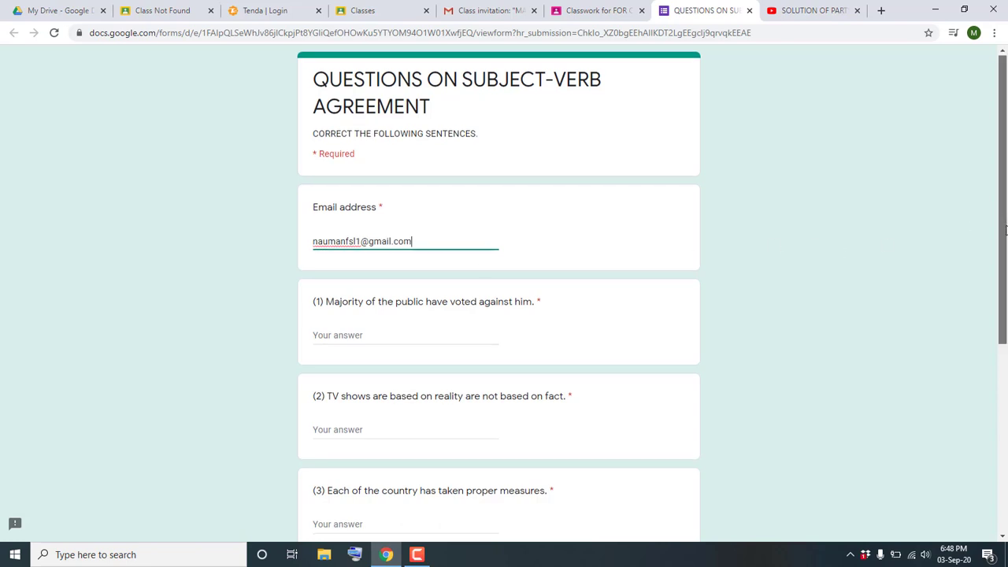
left_click_drag(1007, 203, 1005, 243)
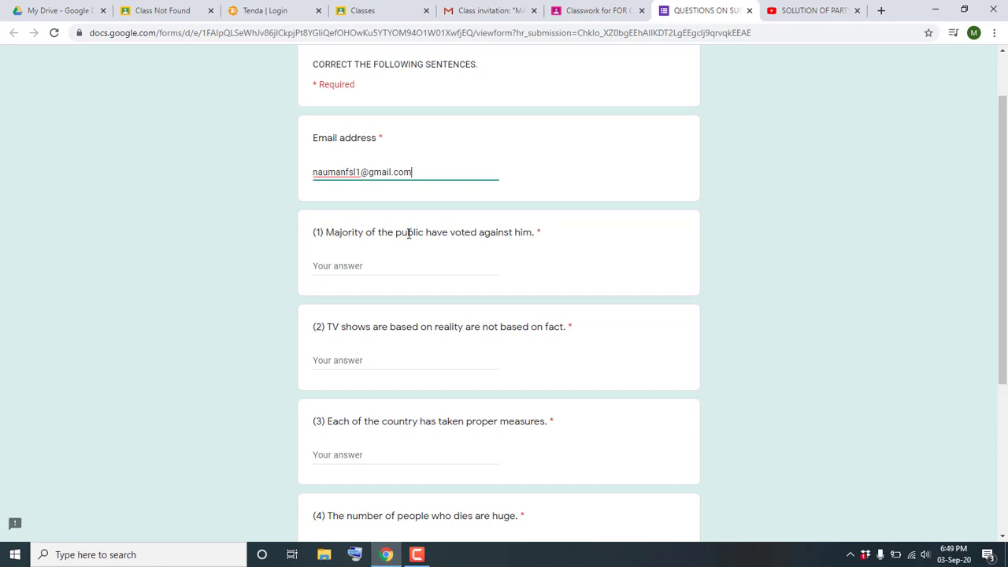
- Answer question 1 with 'Majority of the public has voted against him.' and submit the test
double_click(409, 233)
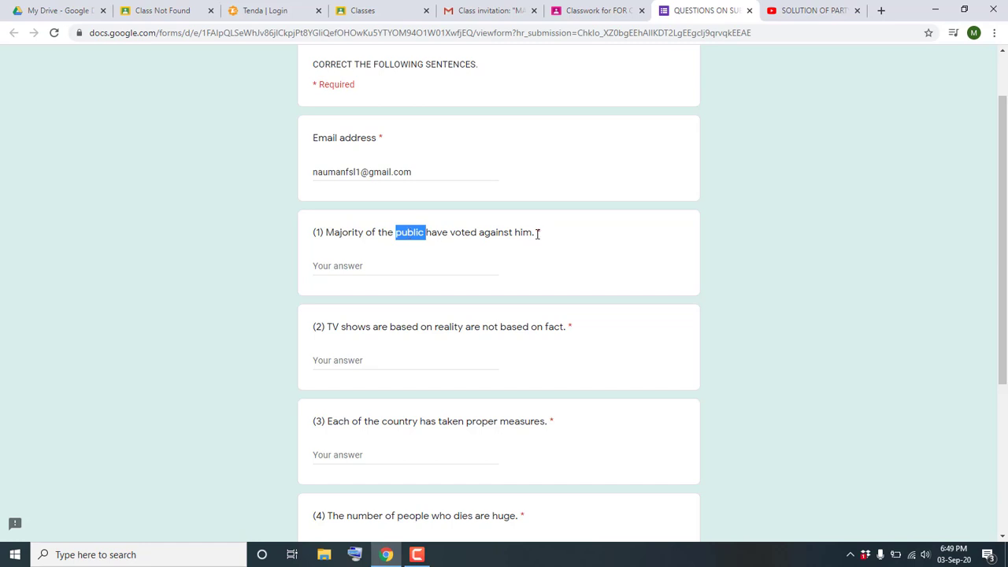
left_click_drag(536, 234, 327, 234)
key("ctrl+c")
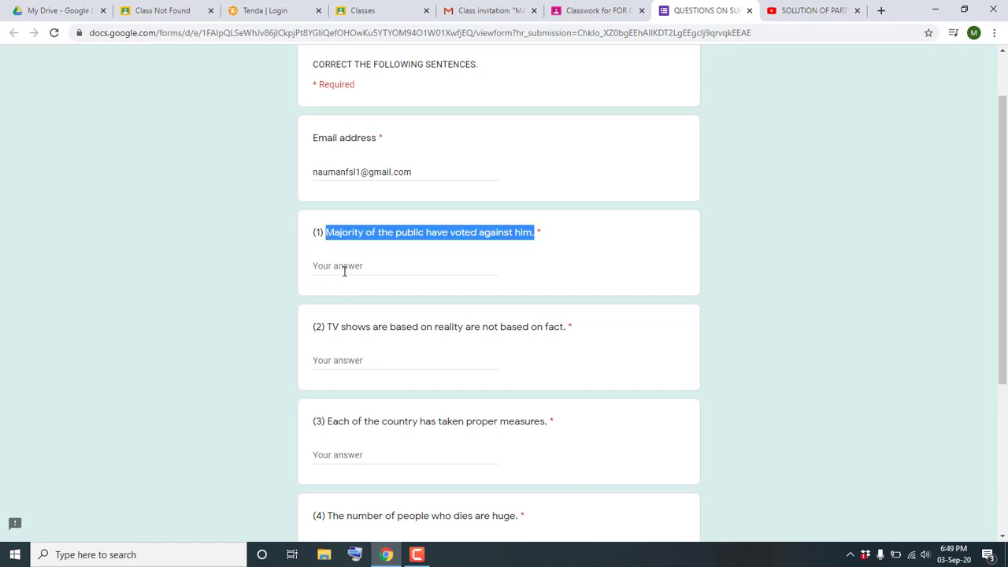
left_click(344, 266)
key("ctrl+v")
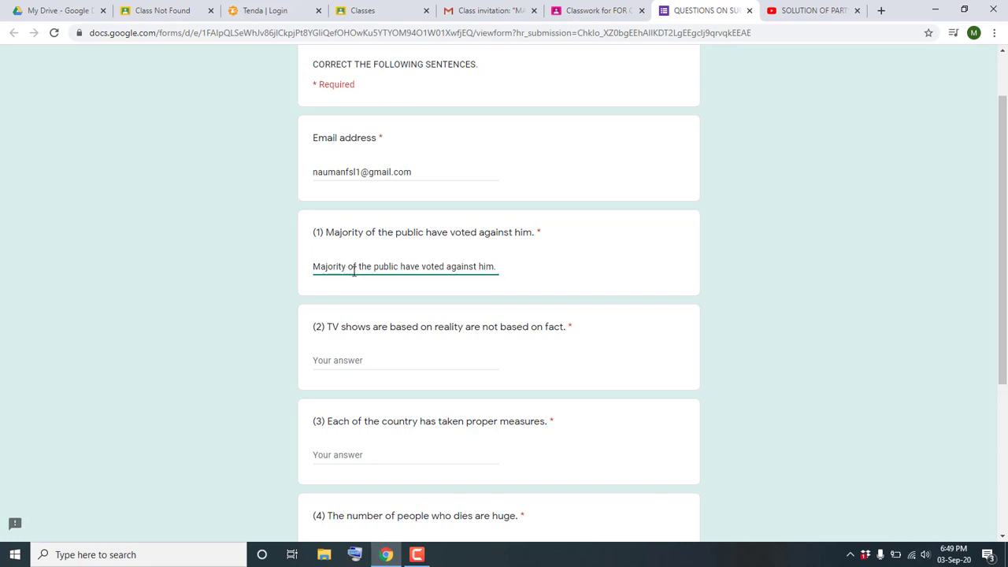
left_click(420, 266)
key("BackSpace")
key("BackSpace")
type("s")
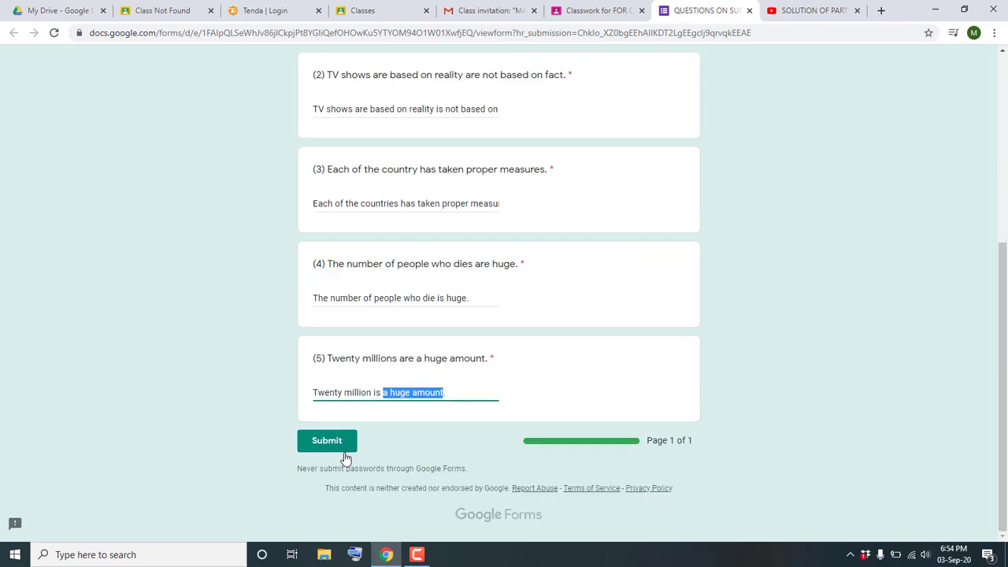
left_click(327, 443)
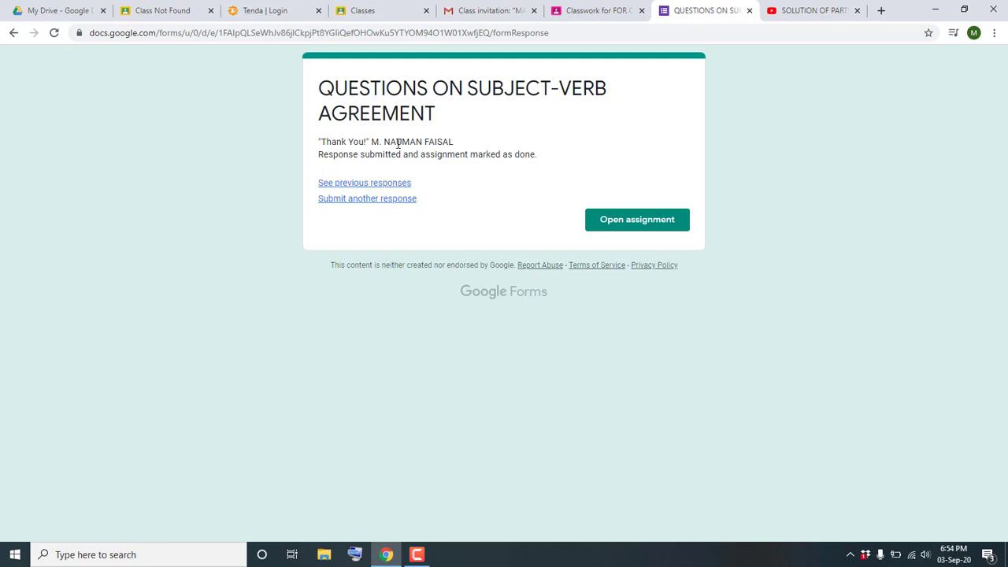
- Return from the confirmation page to Classwork, where TEST# 01 shows Turned in
left_click(667, 218)
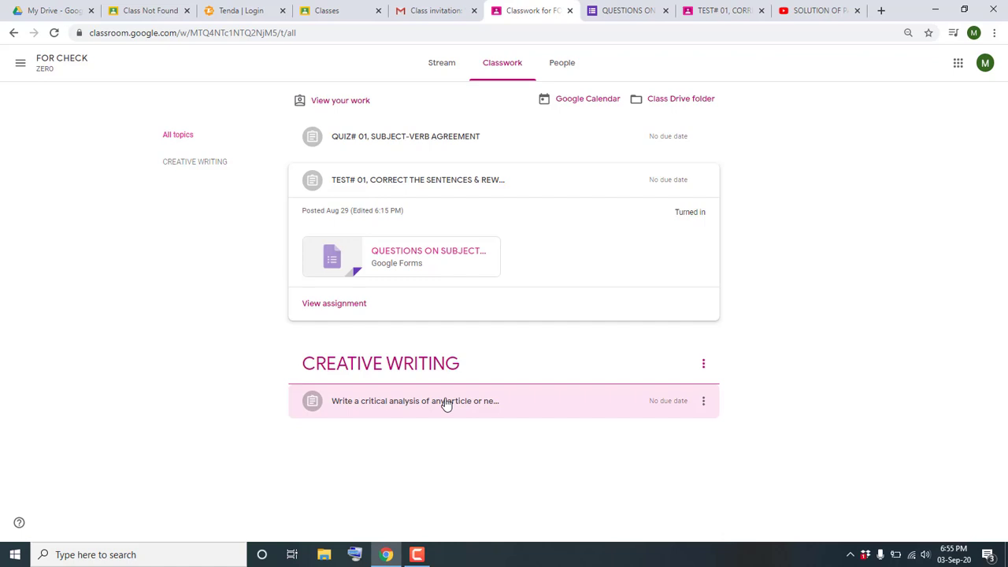
- Expand the 'Write a critical analysis…' newspaper assignment and open its full details page
left_click(488, 403)
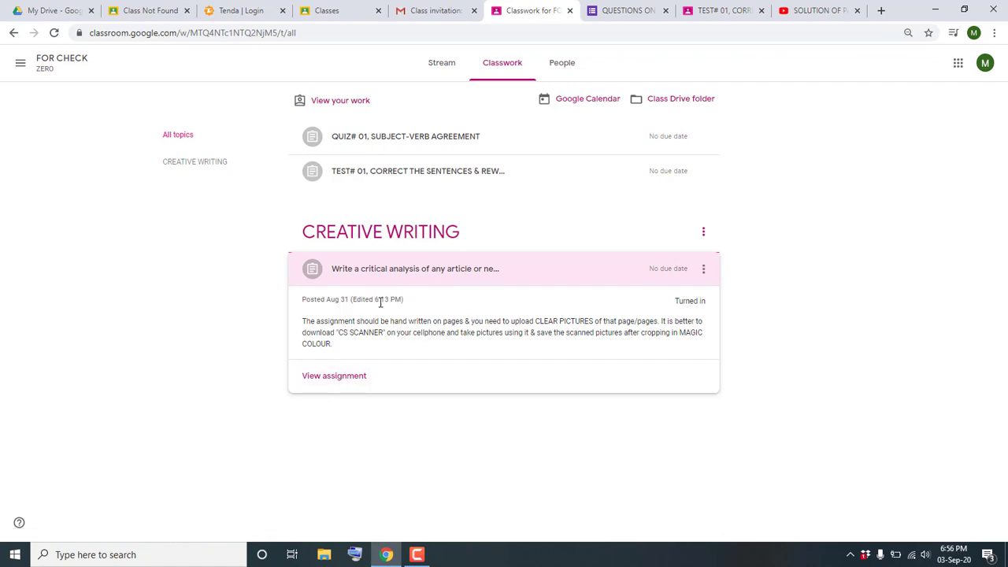
left_click(352, 376)
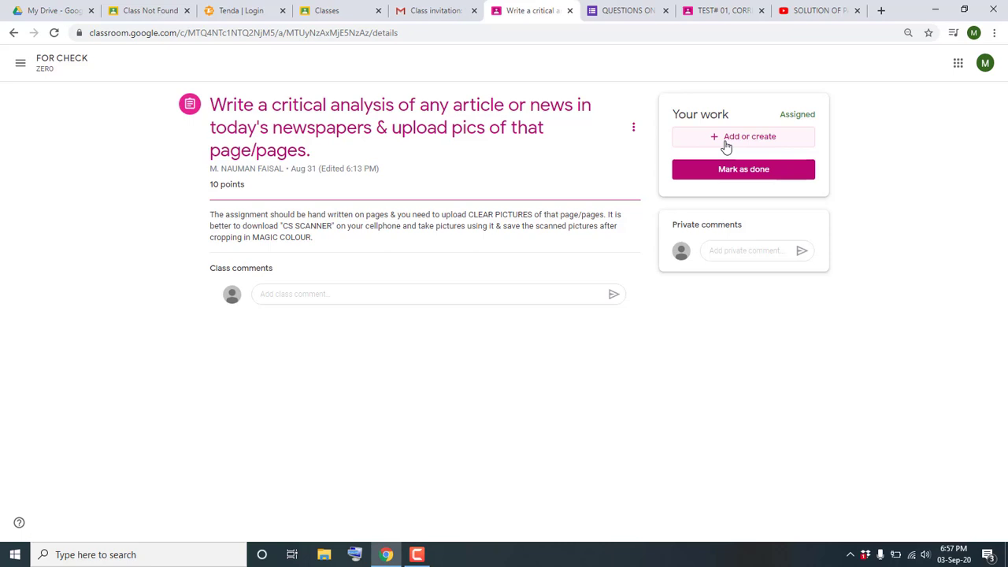
- Choose File from the Add or create menu in the critical analysis assignment's Your work panel
left_click(726, 145)
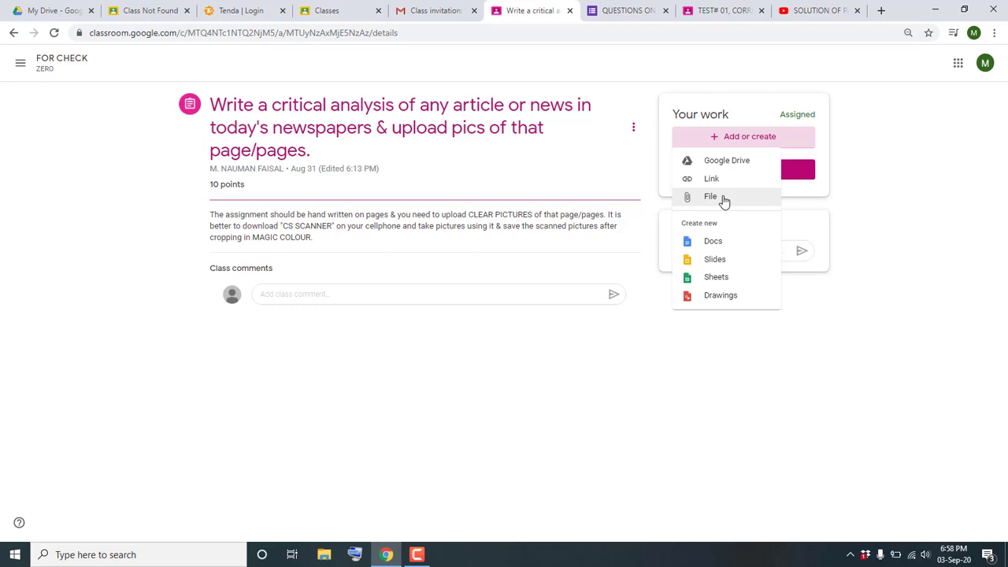
left_click(715, 202)
left_click(713, 201)
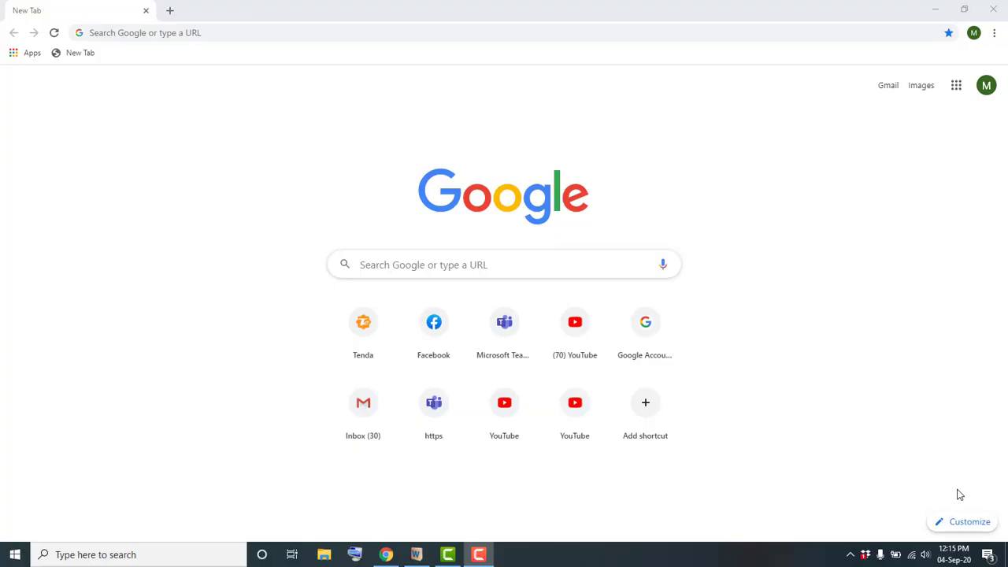
- Open Google Drive's My Drive from the Google apps grid on the new tab page
left_click(956, 87)
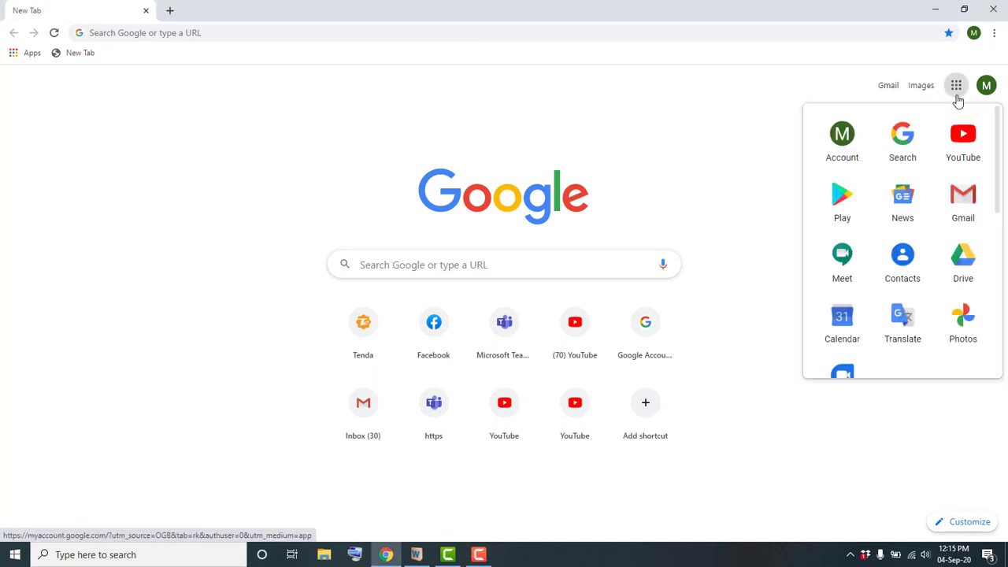
left_click(963, 260)
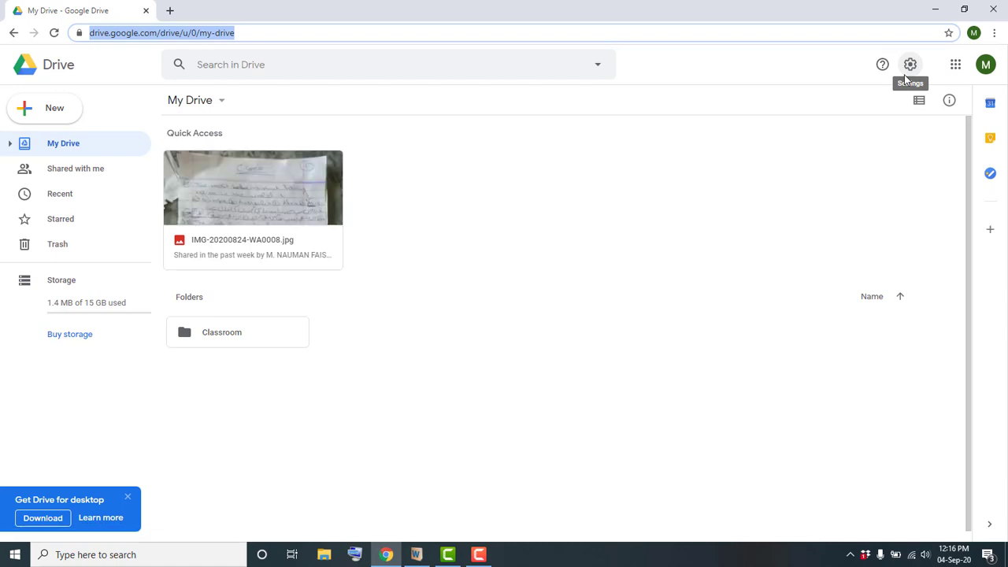
- Drag the Edited - Screenshot JPEG from the desktop into My Drive to upload it
left_click(935, 10)
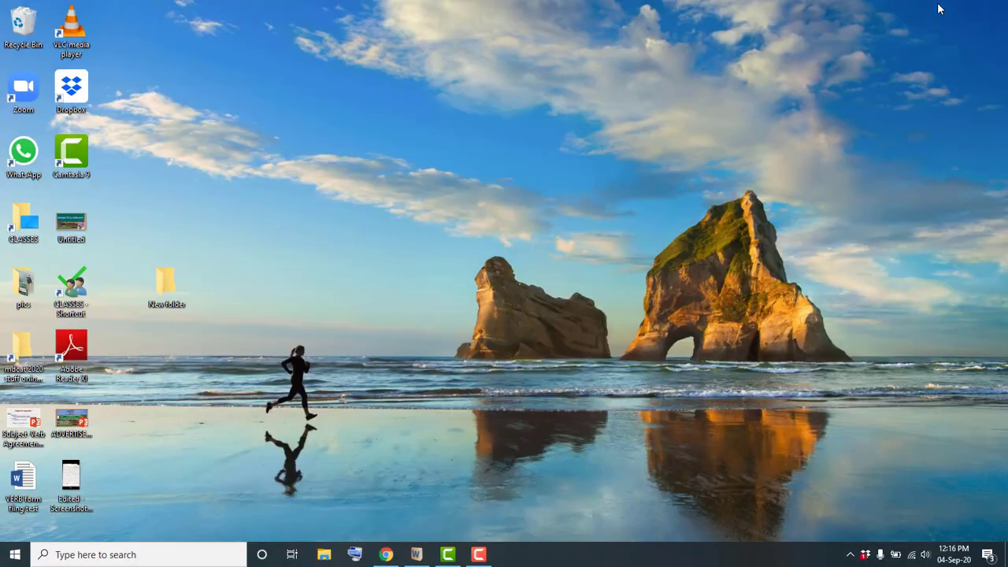
left_click(73, 472)
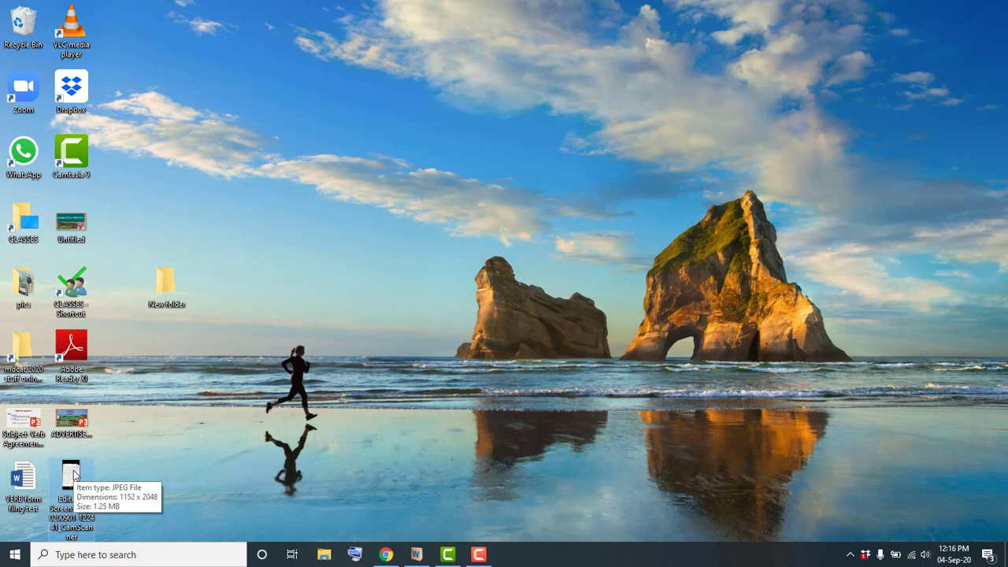
left_click_drag(73, 473, 514, 297)
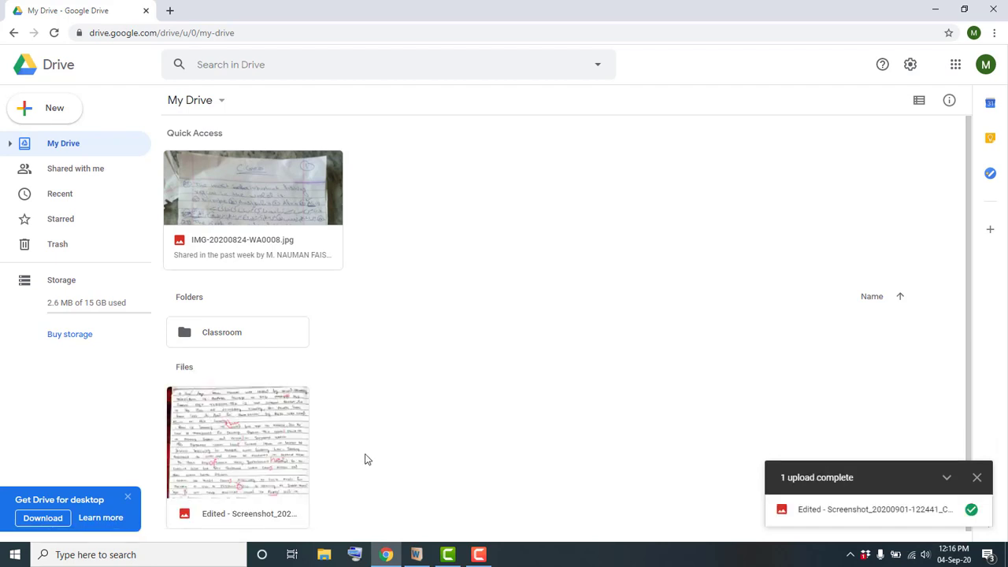
left_click(51, 520)
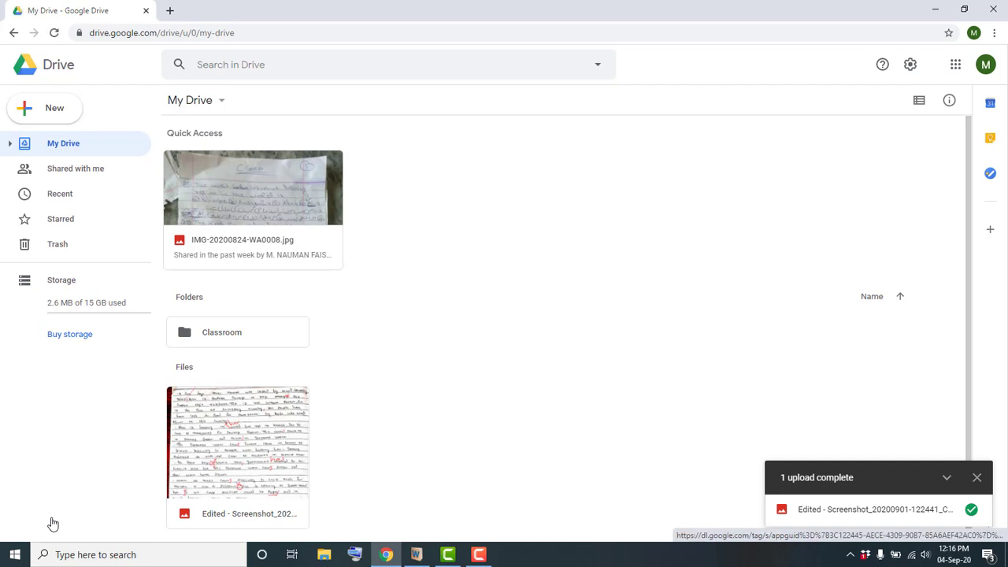